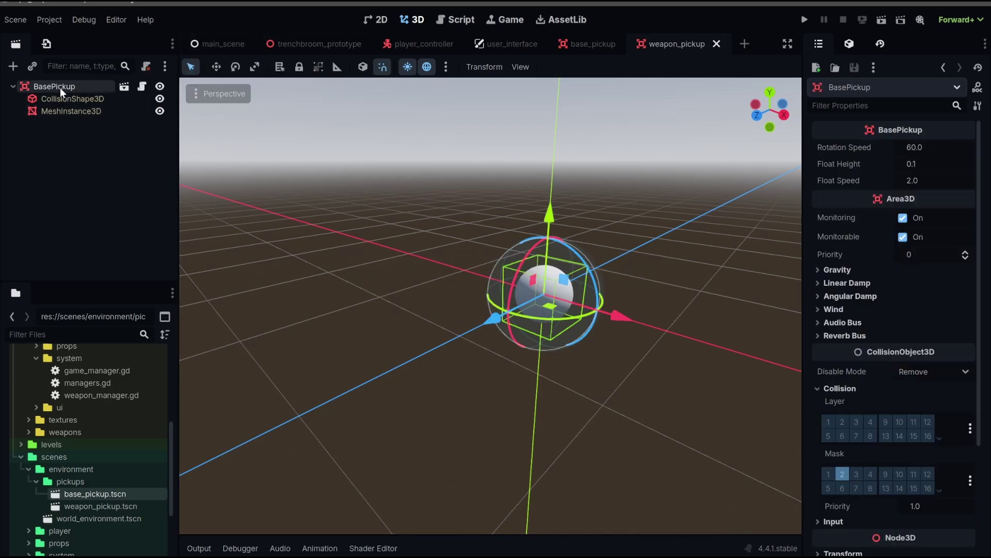
Attach weapon_pickup.gd to the pickup root, rename it WeaponPickup, and save the scene.
scroll(826, 367, "down", 3)
left_click(966, 517)
left_click(920, 557)
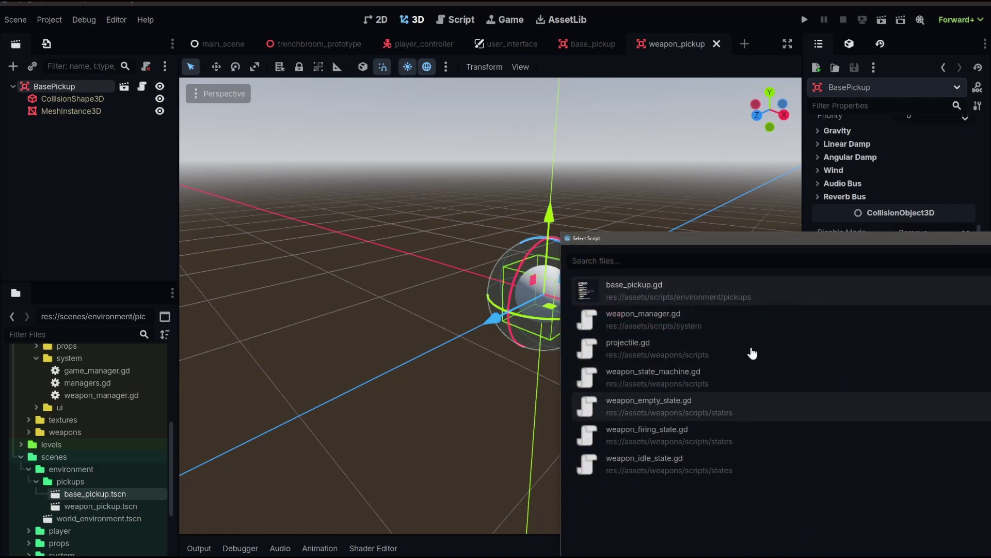
type("weapon")
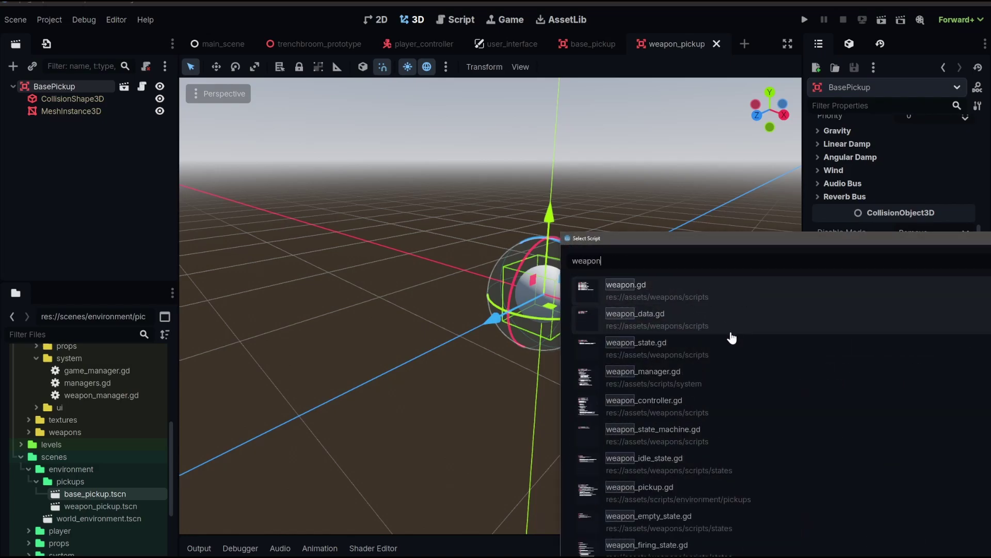
left_click(645, 277)
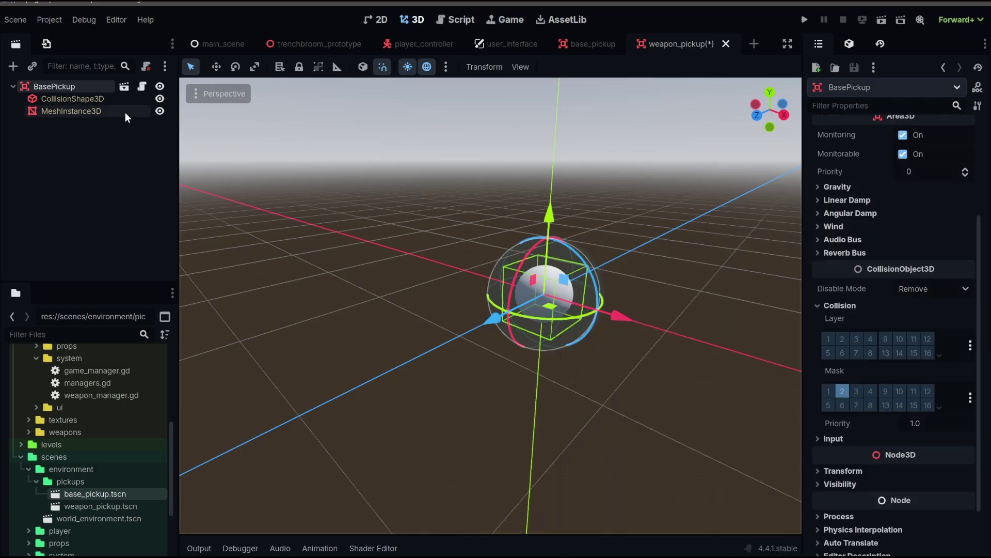
key("F2")
type("WeaponPickup")
key("Return")
key("ctrl+s")
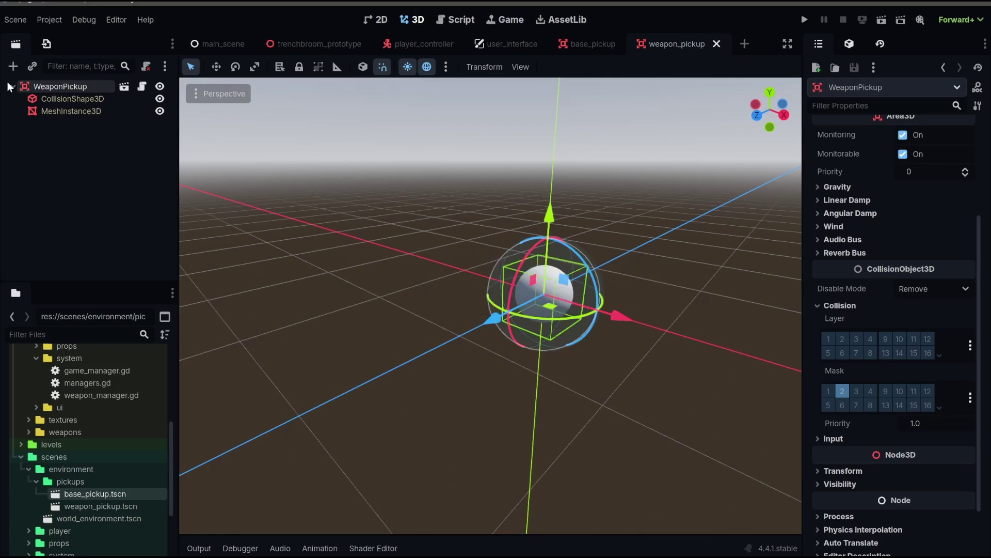
Place a weapon_pickup.tscn instance into the trenchbroom_prototype level viewport.
left_click(602, 52)
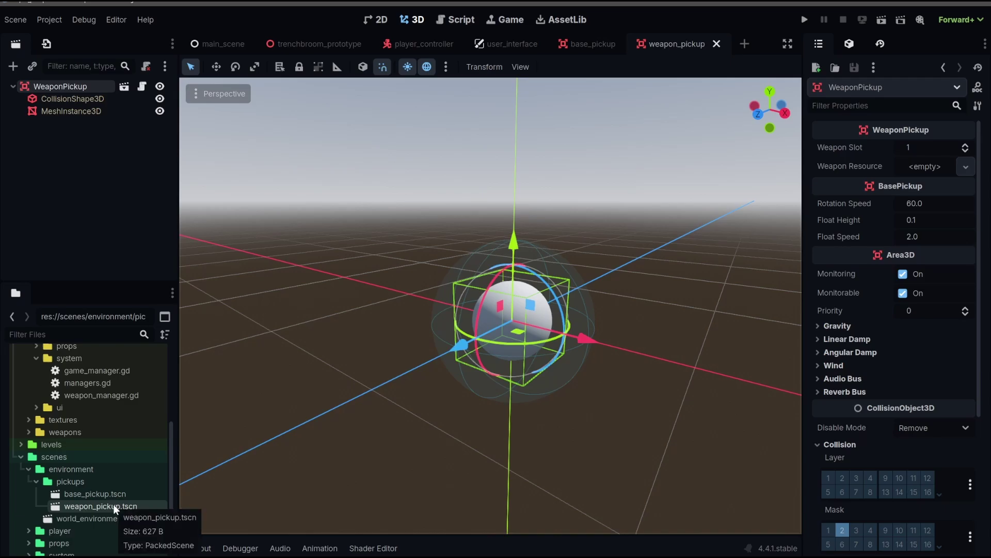
left_click(302, 42)
left_click_drag(101, 506, 558, 191)
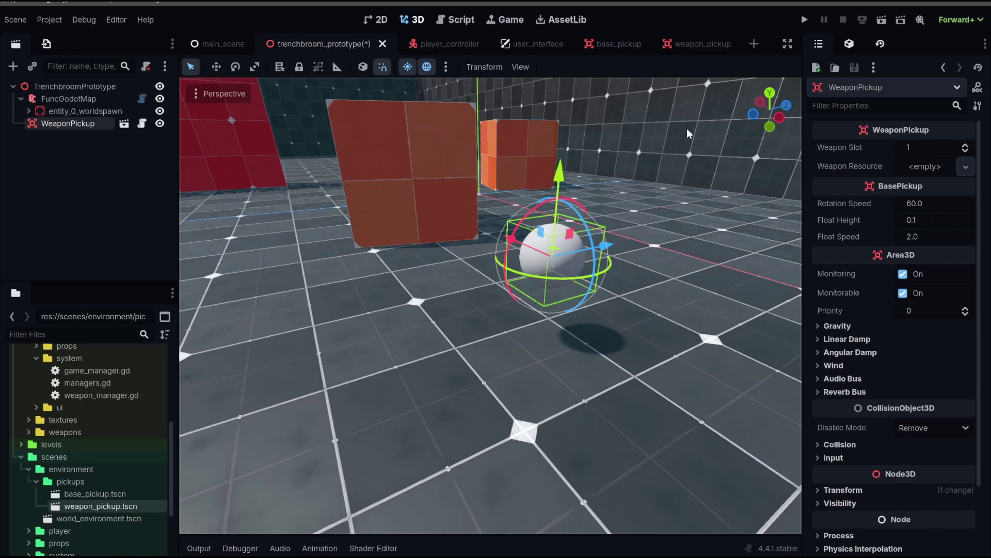
Replace the weapon pickup's sphere mesh with a new CapsuleMesh.
left_click(670, 44)
left_click(77, 112)
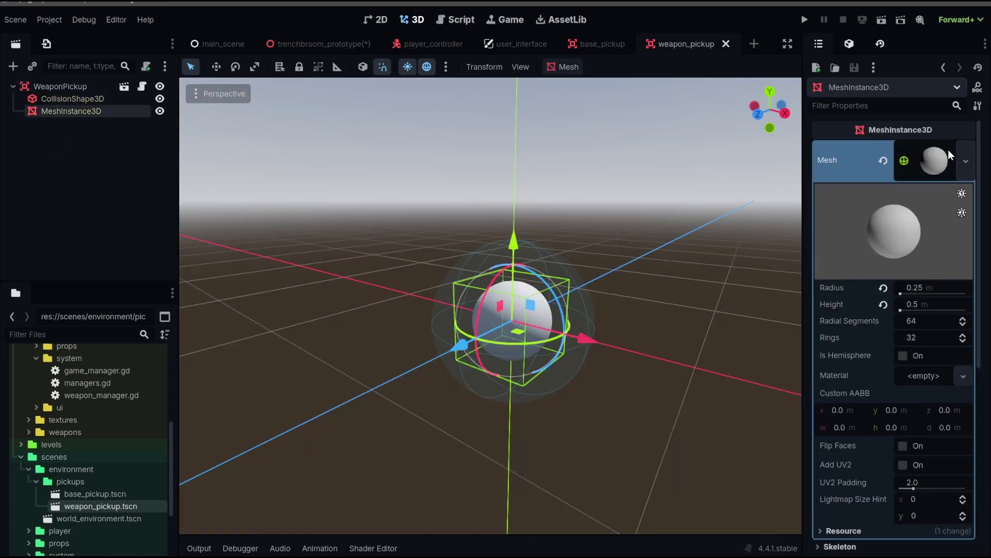
left_click(966, 160)
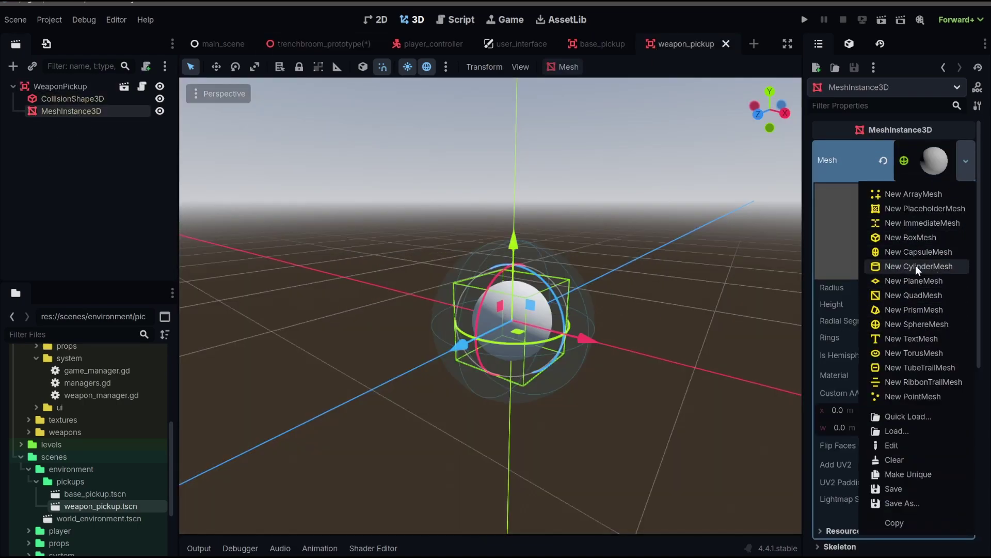
left_click(916, 254)
left_click(967, 160)
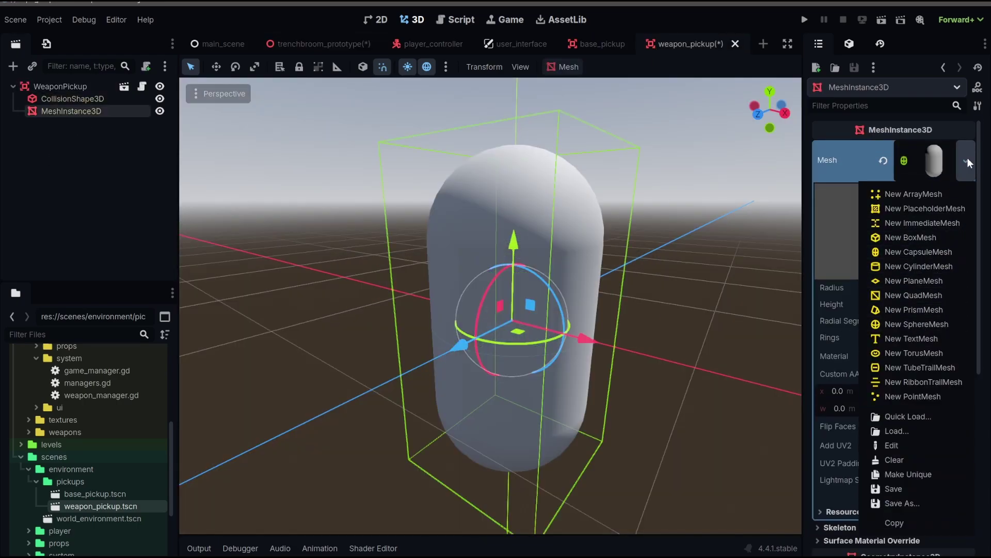
left_click(913, 253)
Set the capsule's radius to 0.1 m and its height to 0.5 m.
left_click(927, 287)
type(".")
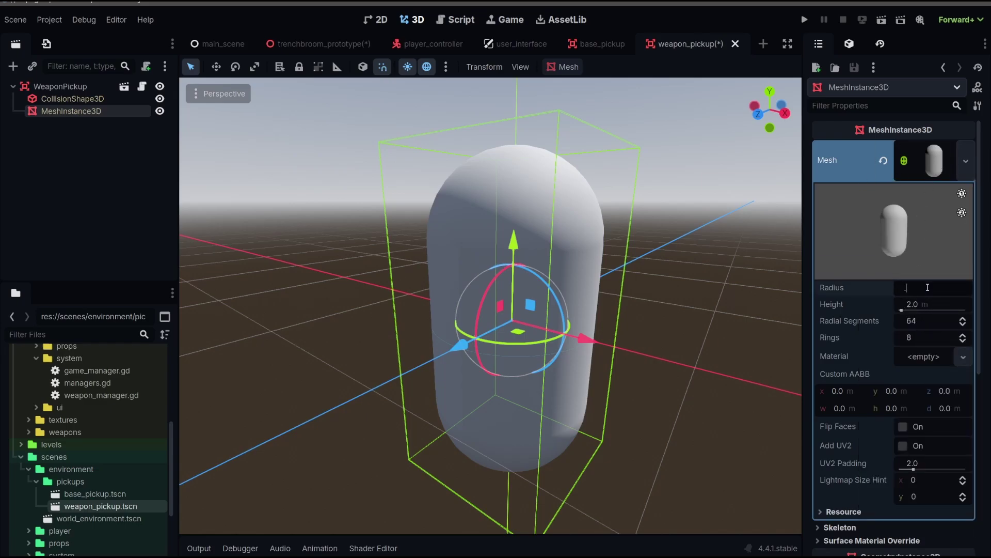
type("2")
key("Tab")
type("0.5")
key("Return")
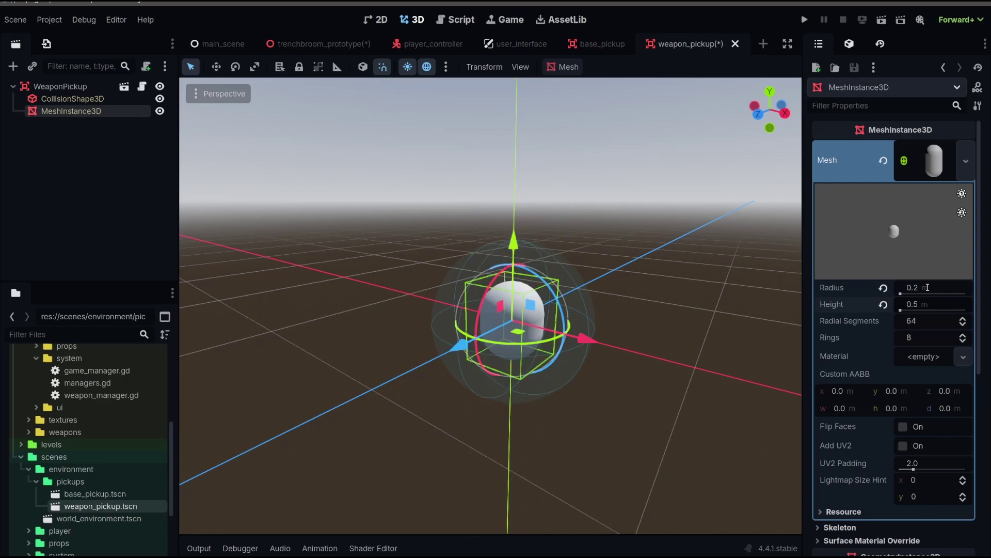
key("shift+Tab")
type(".1")
key("Return")
Tilt the capsule -30° around X and save the weapon_pickup scene.
scroll(919, 327, "down", 6)
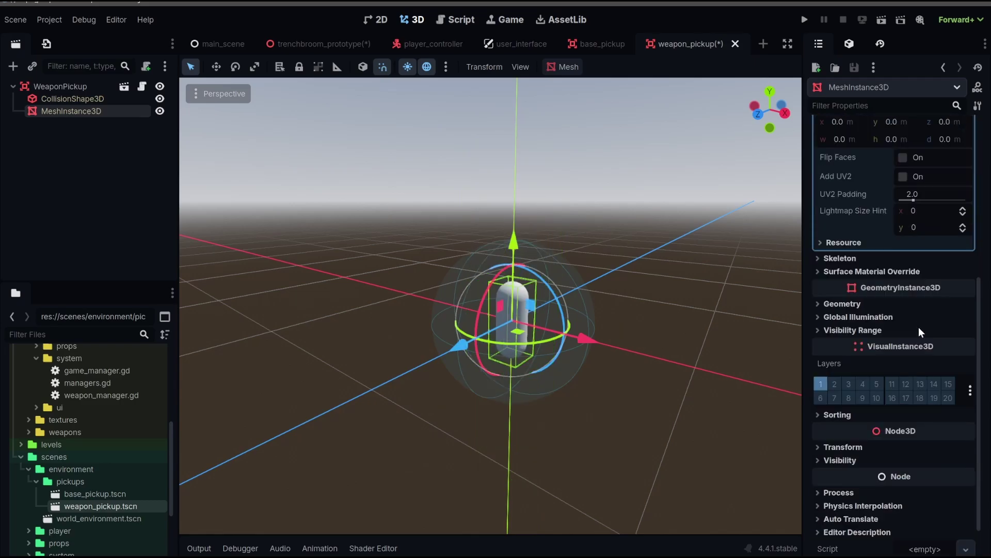
left_click(866, 414)
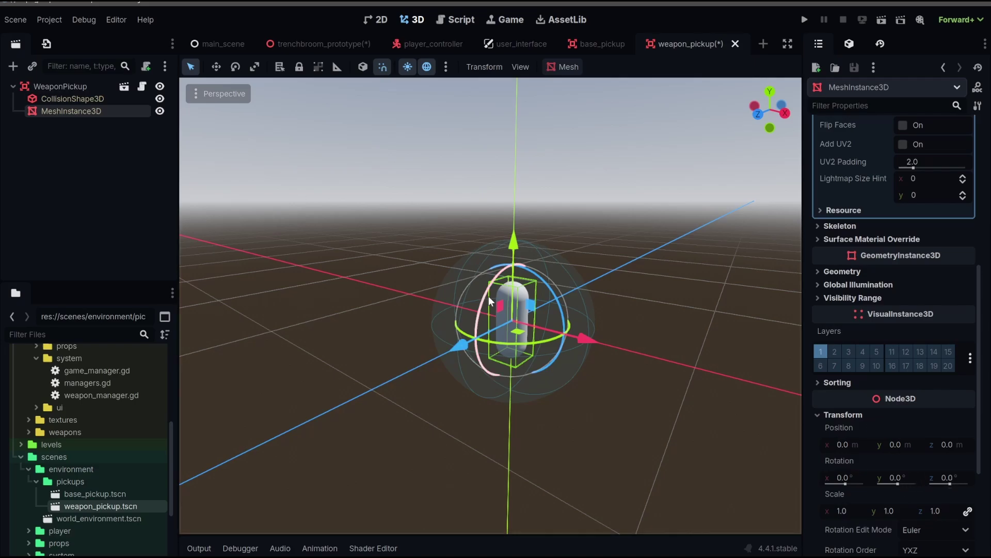
left_click_drag(487, 295, 500, 267)
key("ctrl+s")
In WeaponManager's Weapons entries, untick Unlocked on shotgun_data while the pistol stays unlocked.
left_click(324, 43)
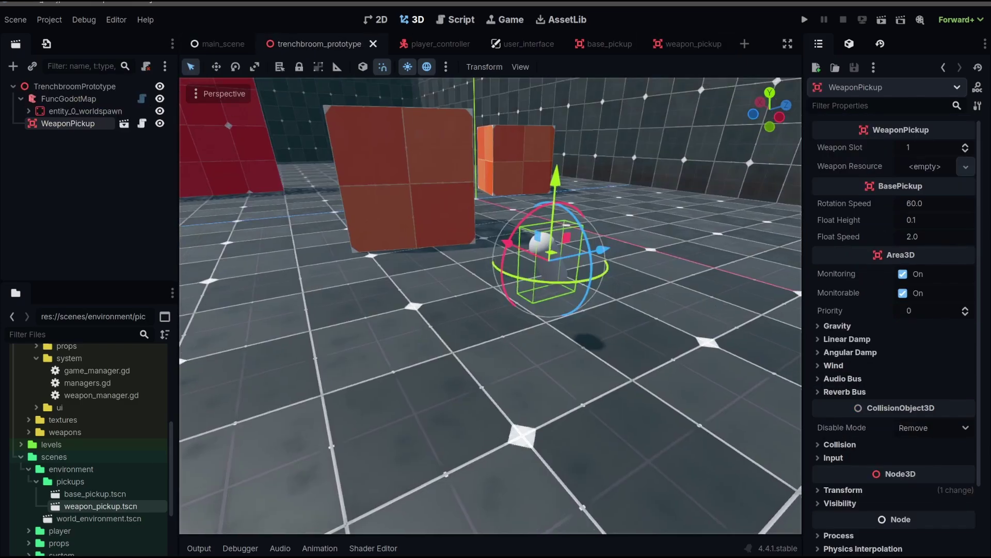
right_click_drag(666, 241, 675, 240)
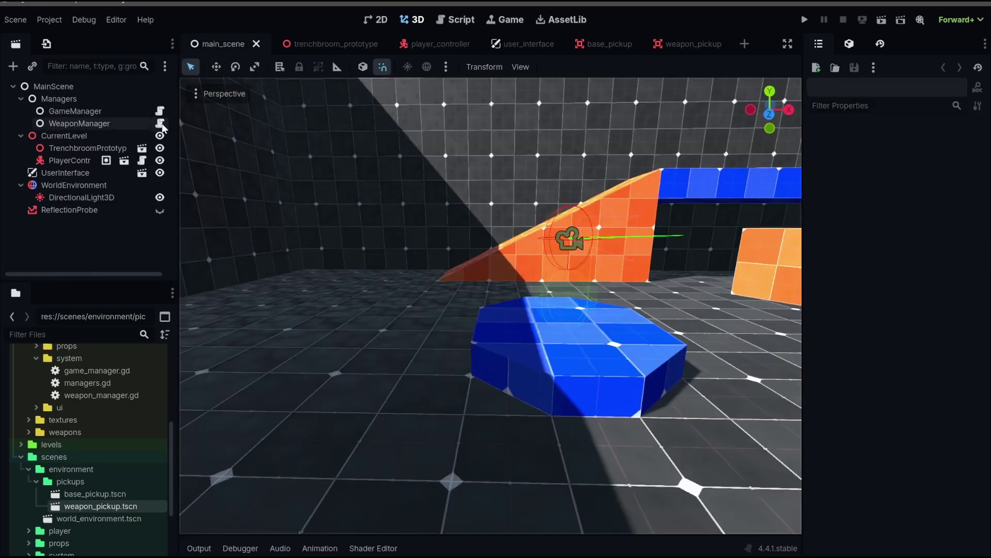
left_click(160, 123)
left_click(103, 124)
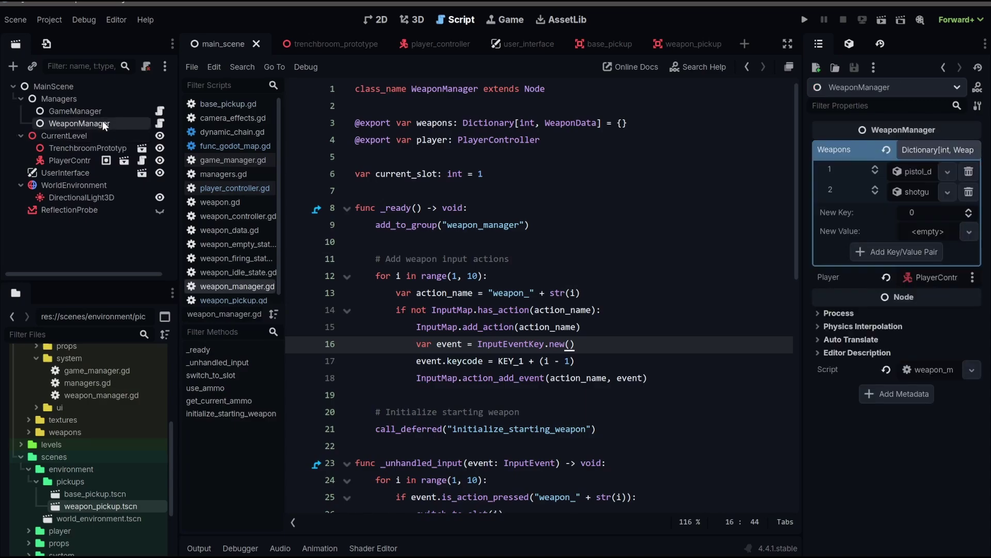
left_click_drag(802, 186, 770, 186)
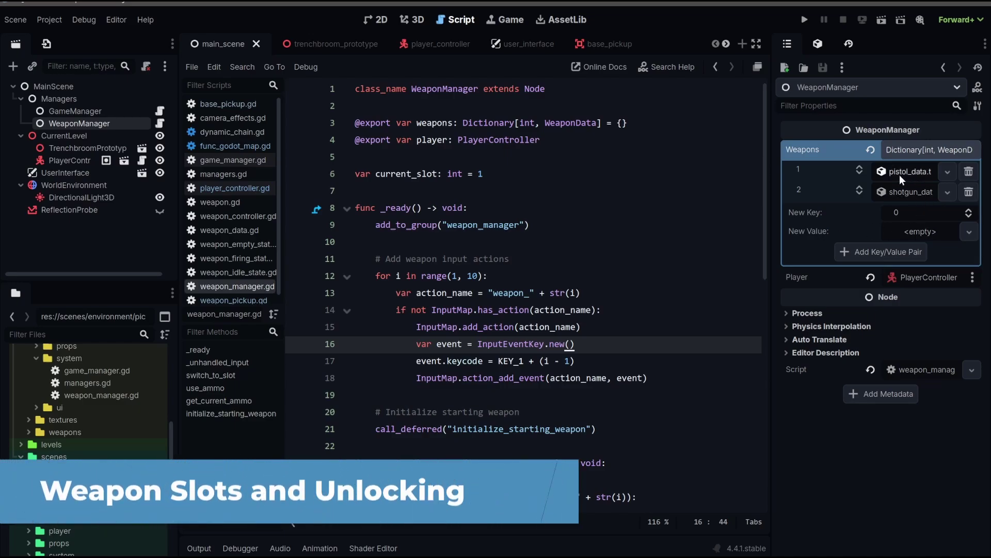
left_click(924, 193)
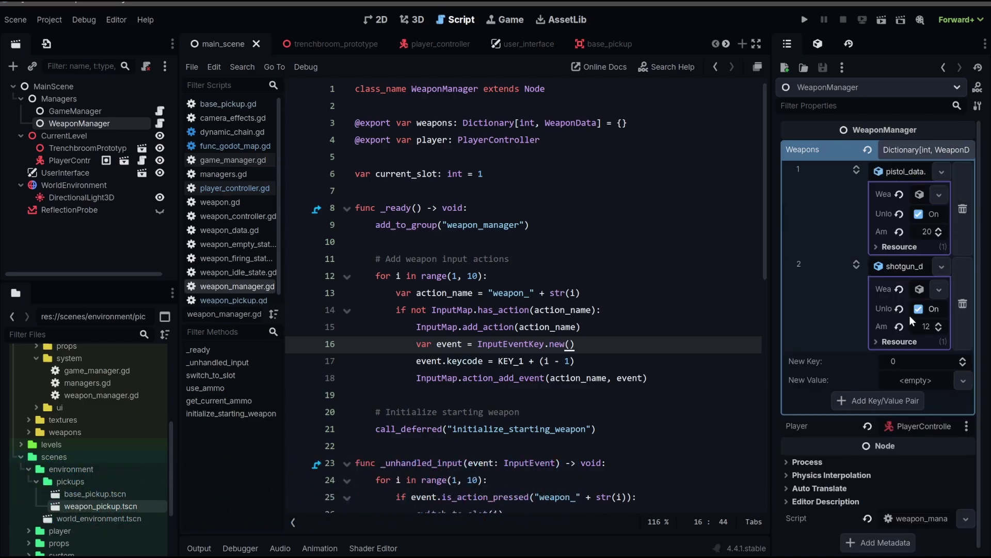
left_click_drag(772, 214, 616, 215)
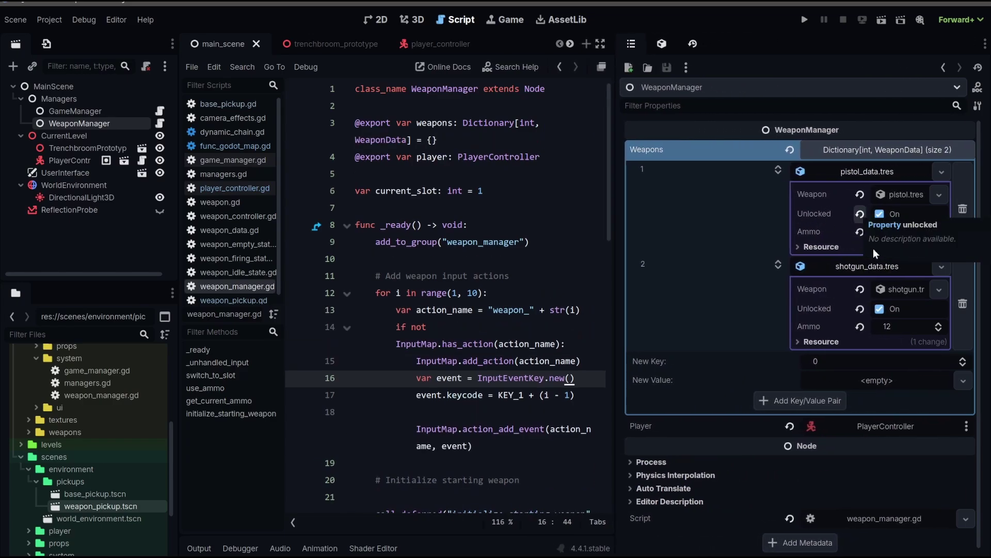
left_click(860, 309)
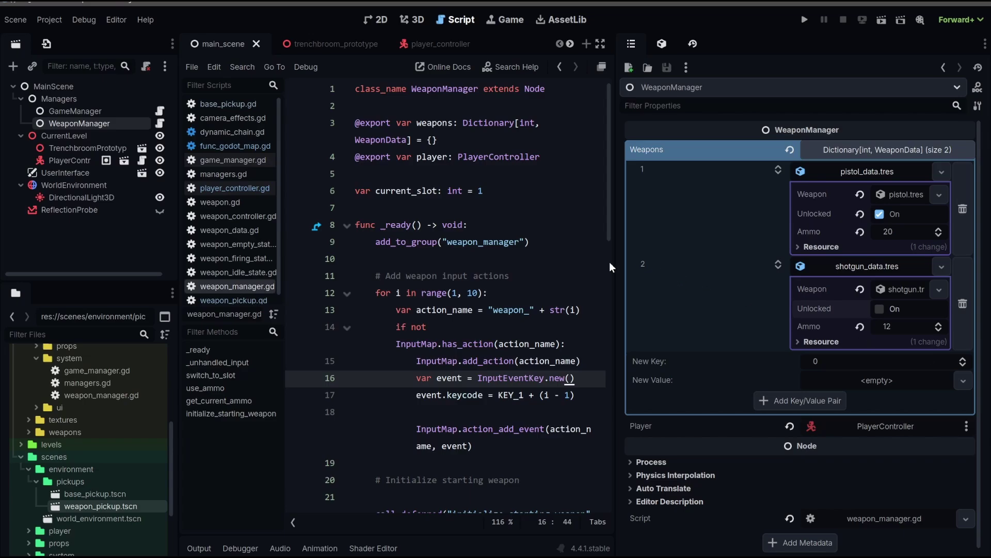
left_click_drag(618, 263, 790, 261)
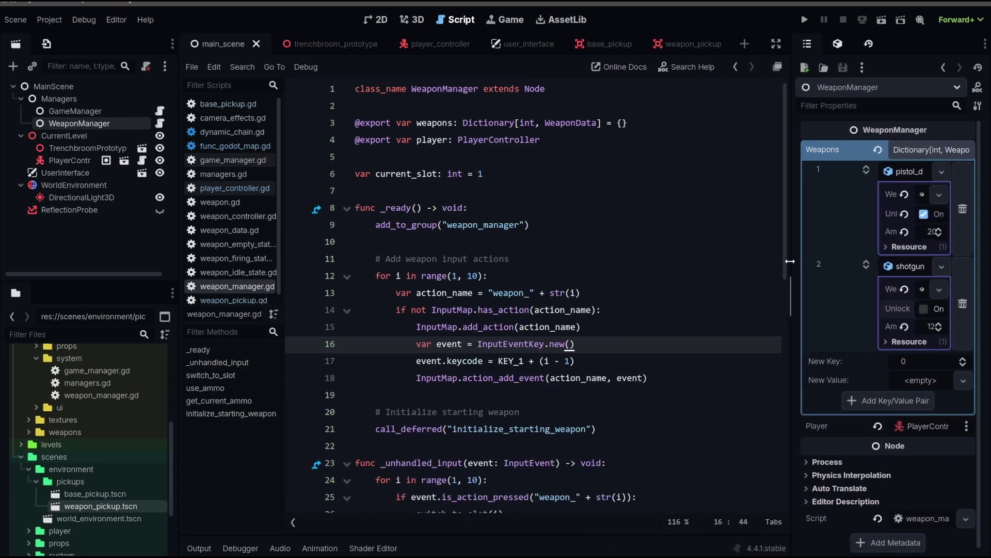
Give the placed WeaponPickup Weapon Slot 2 and shotgun.tres as its weapon resource, then save.
left_click(338, 44)
left_click(965, 146)
left_click(966, 166)
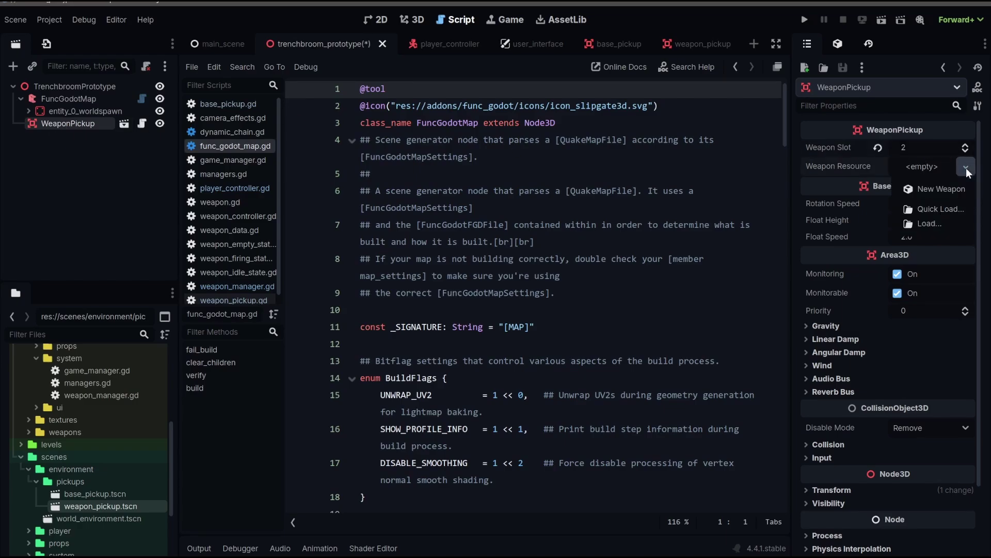
left_click(925, 201)
left_click(669, 316)
key("ctrl+s")
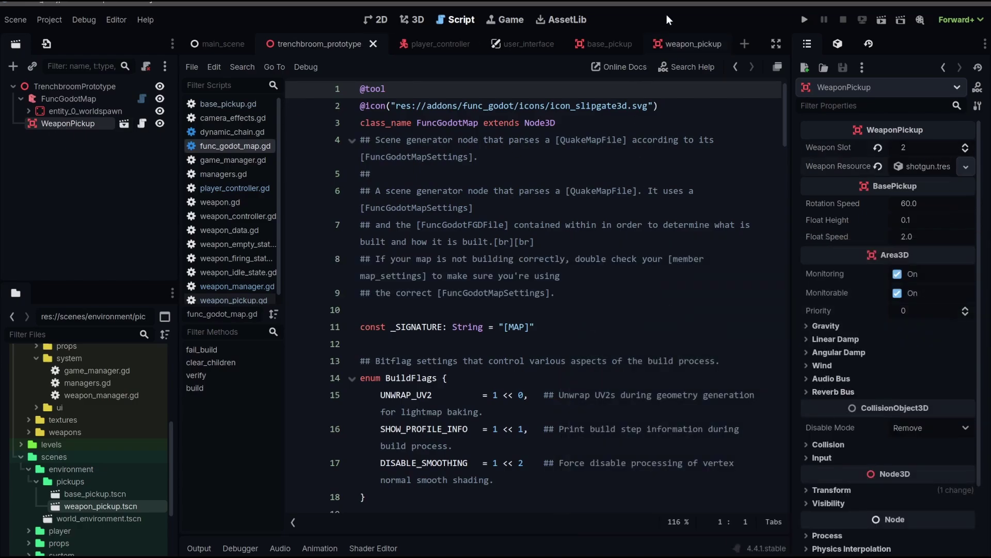
left_click(687, 44)
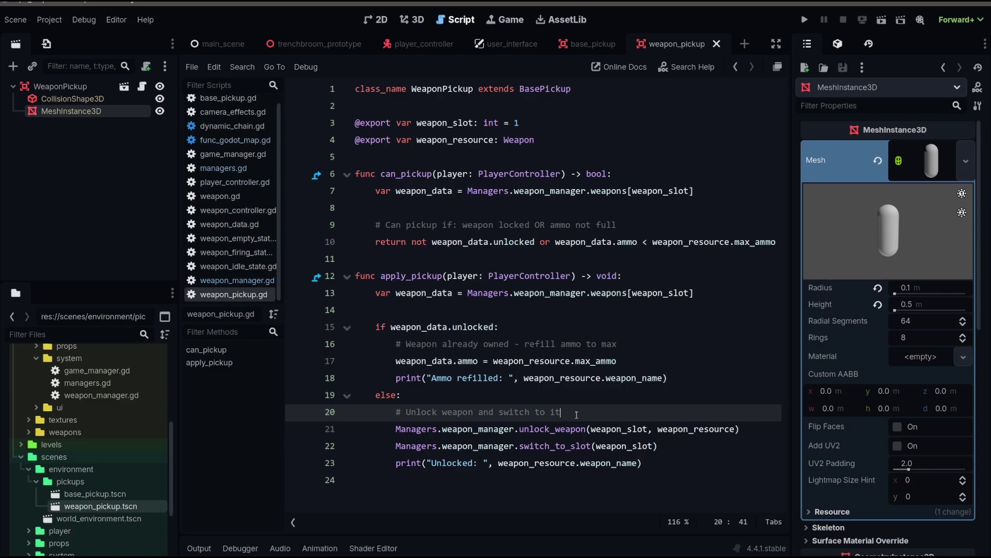
Highlight the comment and unlock_weapon call on lines 20–21 of the pickup script.
key("Home")
key("shift+End")
left_click_drag(520, 429, 592, 429)
left_click(520, 429)
left_click_drag(520, 430, 588, 431)
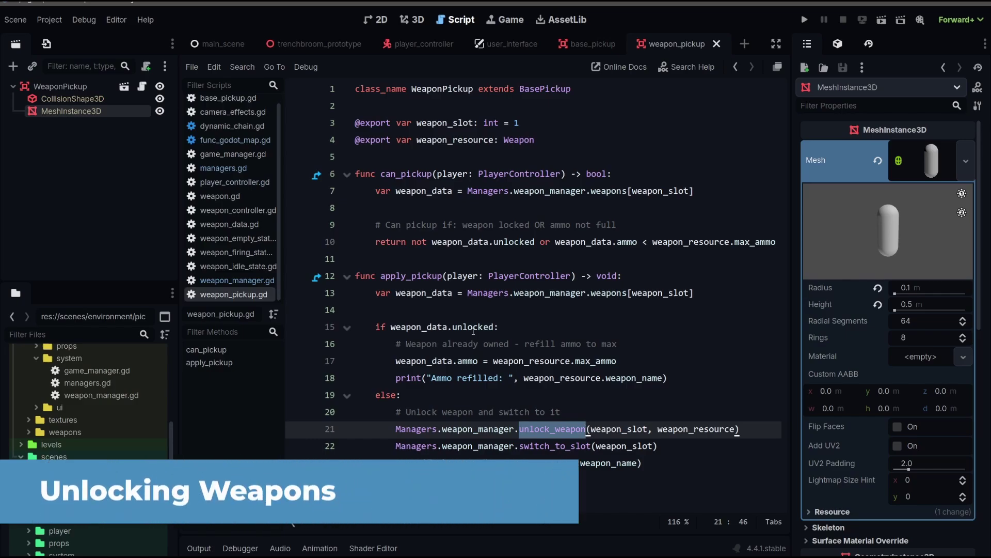
Paste the unlock_weapon function after initialize_starting_weapon in weapon_manager.gd.
left_click(265, 283)
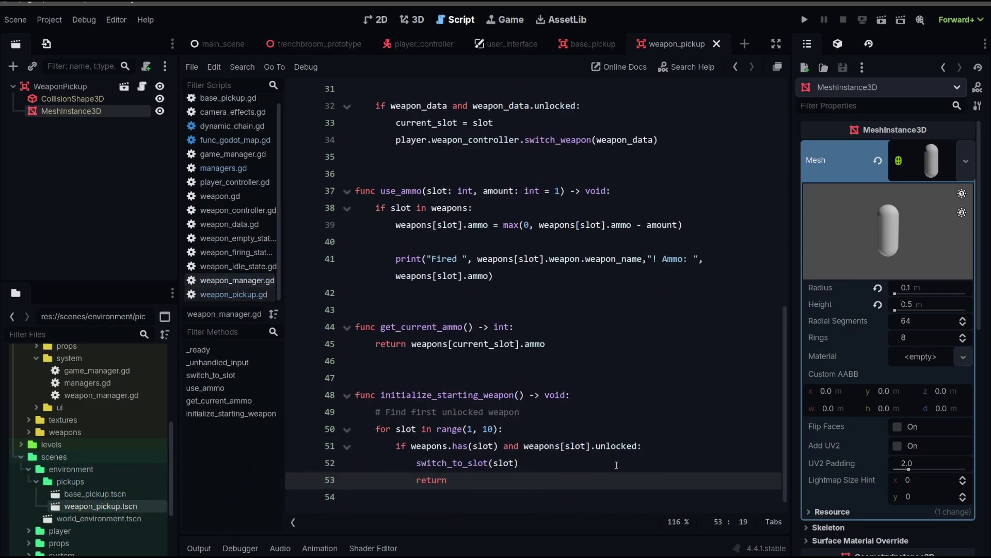
left_click(506, 510)
key("Return")
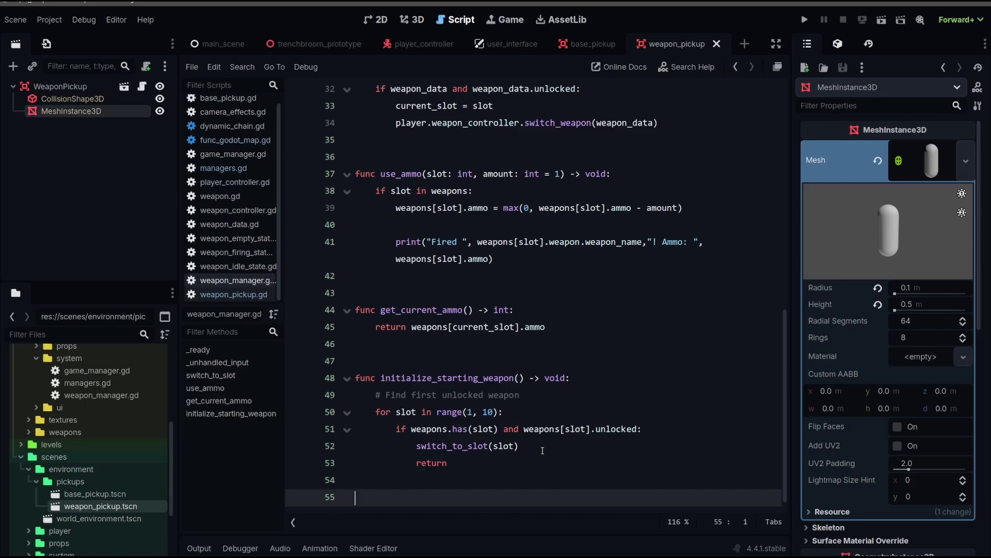
type("func unlock_weapon(slot: int, weapon: Weapon) -> void: \tweapons[slot].weapon = weapon \tweapons[slot].unlocked = true \tweapons[slot].ammo = weapon.max_ammo")
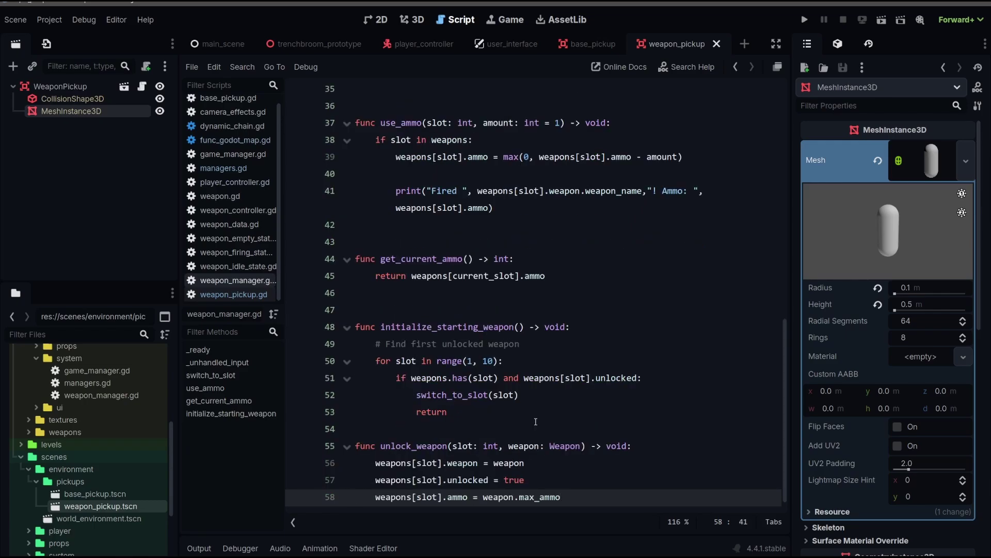
left_click(433, 447)
left_click_drag(509, 446, 582, 446)
Check the unlock comment in weapon_pickup.gd's apply_pickup, then switch to the main scene.
left_click(261, 297)
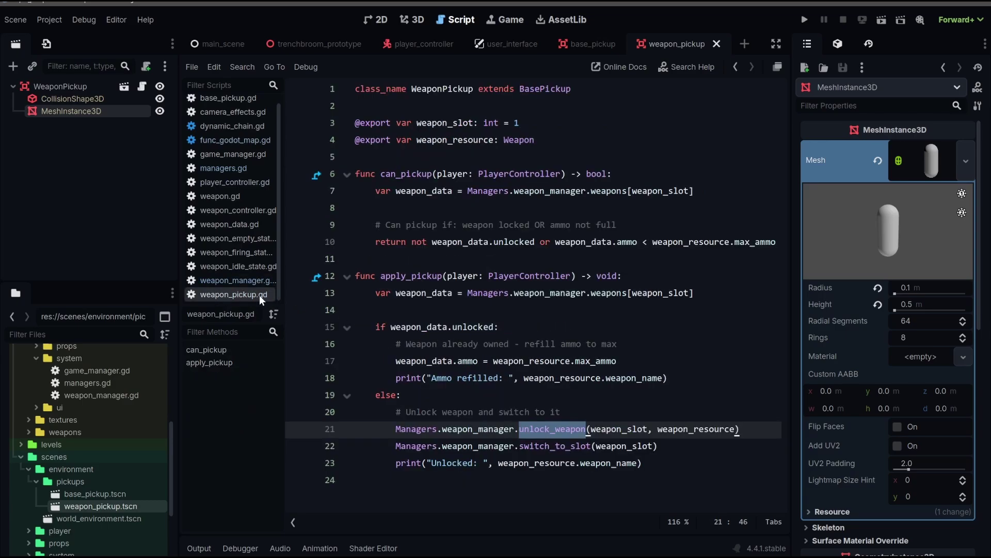
left_click(631, 416)
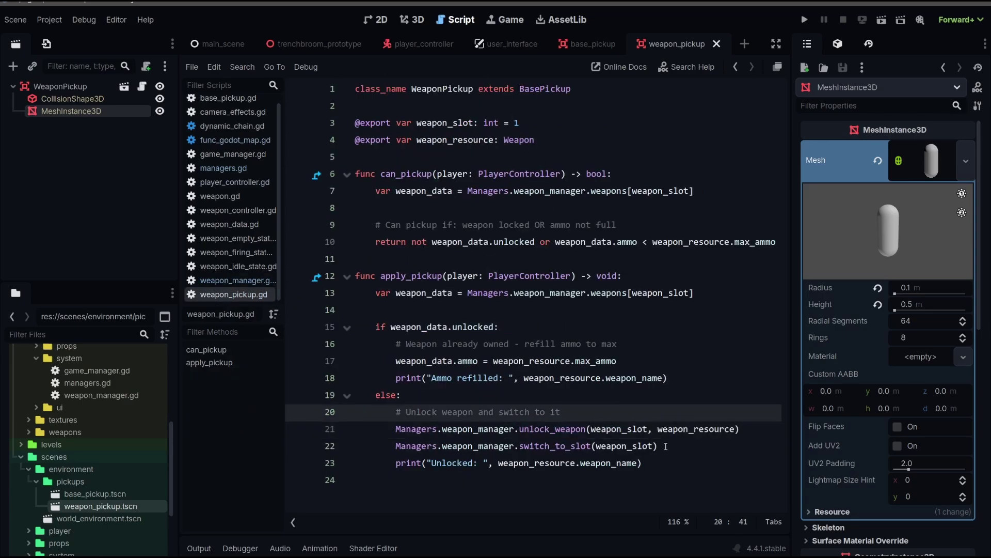
left_click(237, 280)
left_click(320, 43)
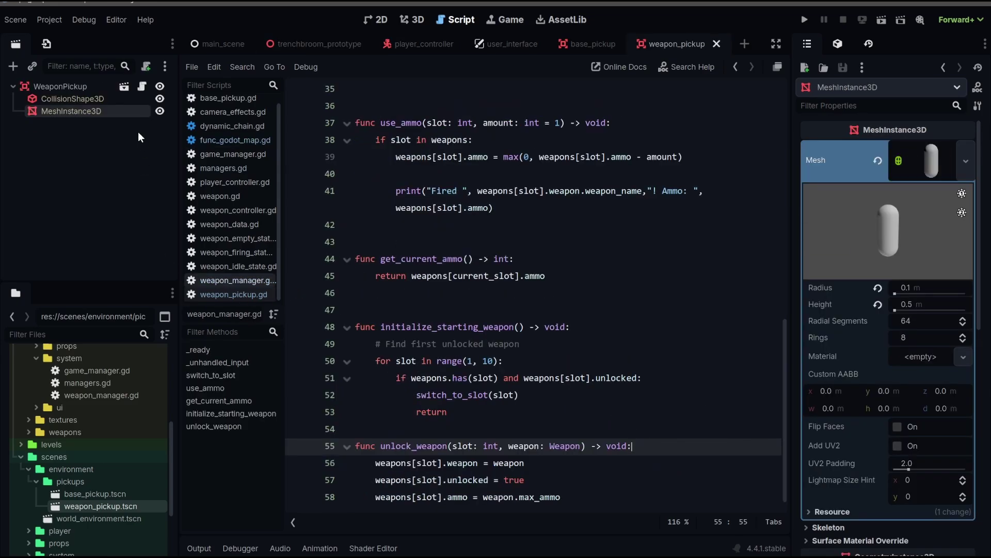
left_click(223, 43)
Widen the Inspector, then comment out and restore the weapon assignment on line 56.
left_click_drag(791, 202, 749, 202)
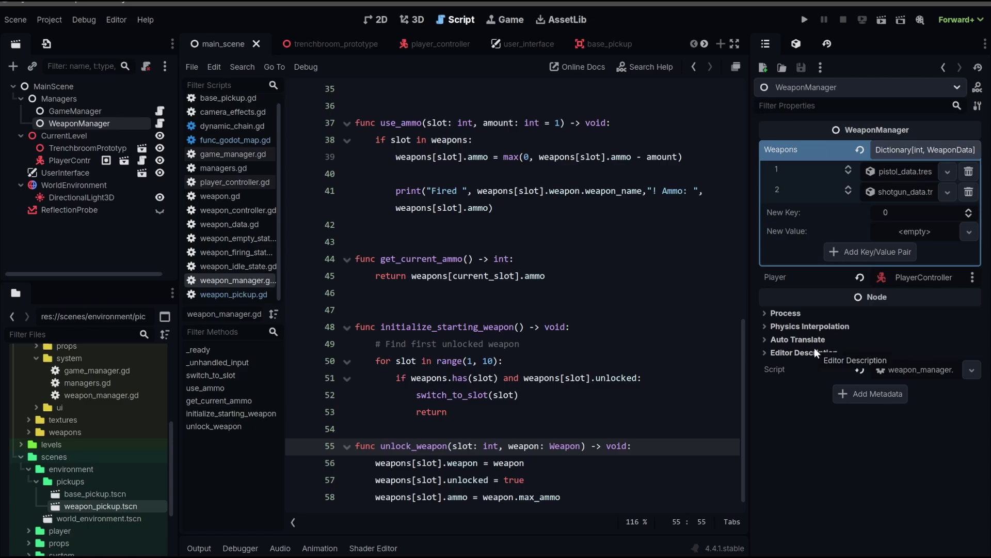
key("Up")
key("Up")
key("Up")
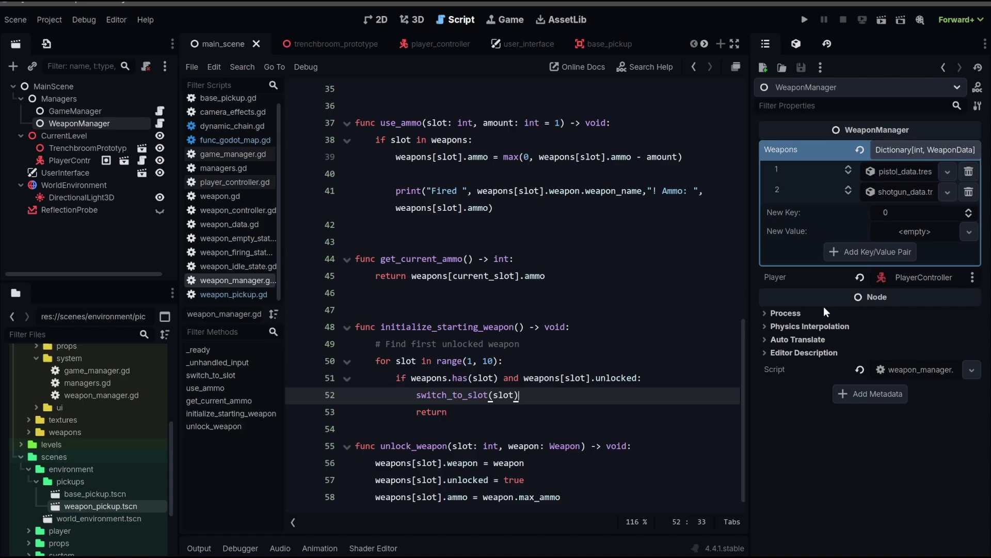
left_click(641, 459)
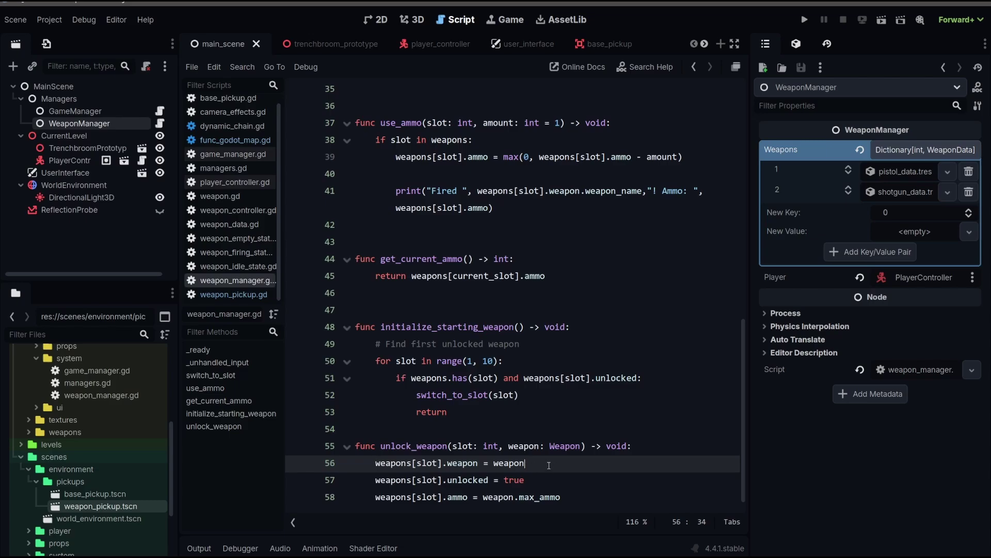
key("ctrl+k")
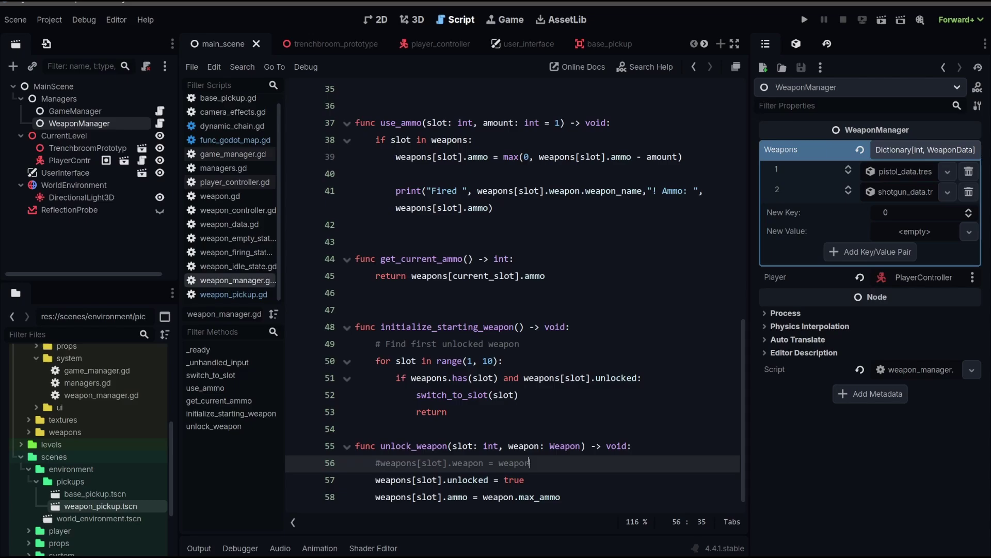
key("ctrl+k")
Highlight unlock_weapon's signature, the unlocked = true line and the ammo refill line.
left_click_drag(453, 445, 498, 445)
left_click_drag(443, 480, 537, 481)
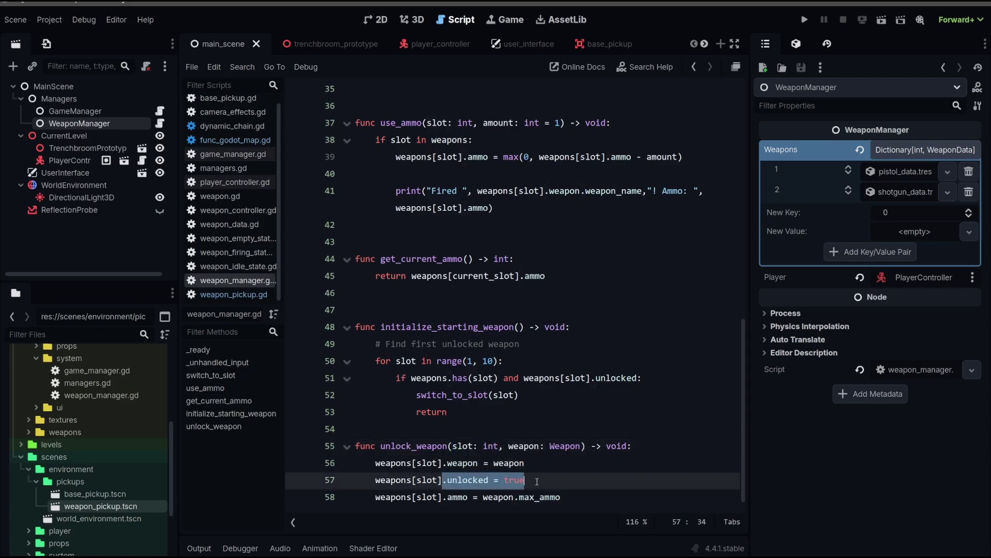
left_click_drag(439, 501, 580, 501)
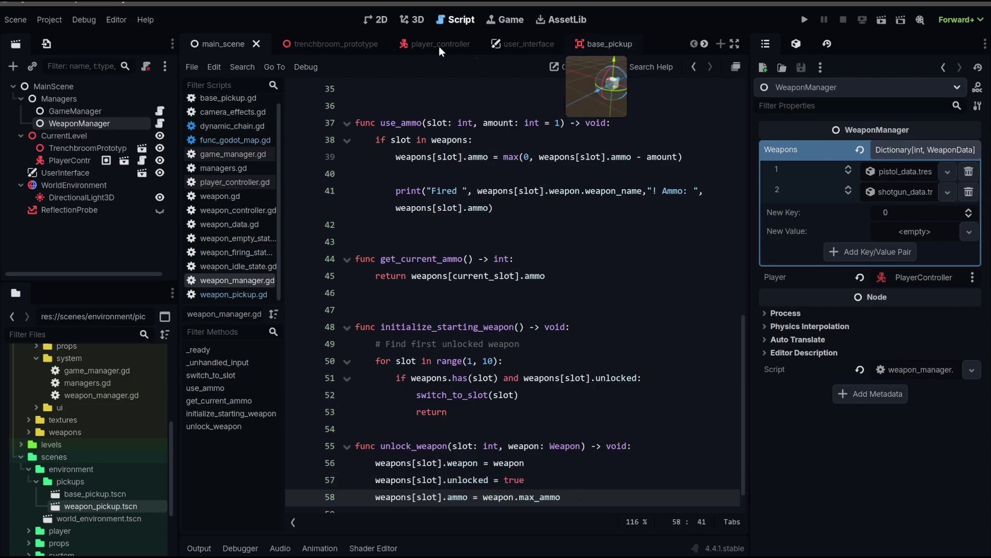
left_click(323, 46)
Give the capsule a new StandardMaterial3D with Emission enabled and its Albedo settings expanded.
left_click(411, 20)
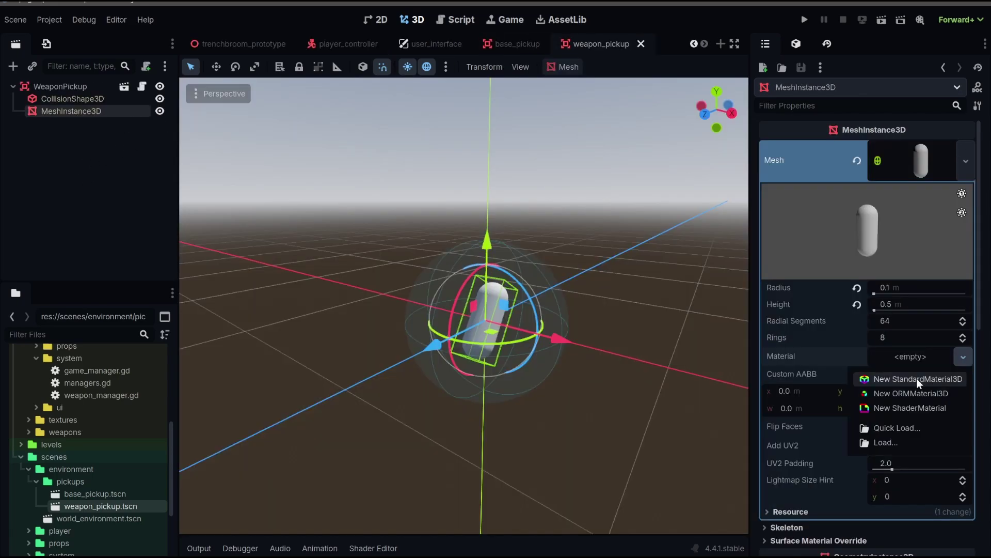
left_click(916, 378)
left_click(922, 369)
scroll(909, 446, "down", 3)
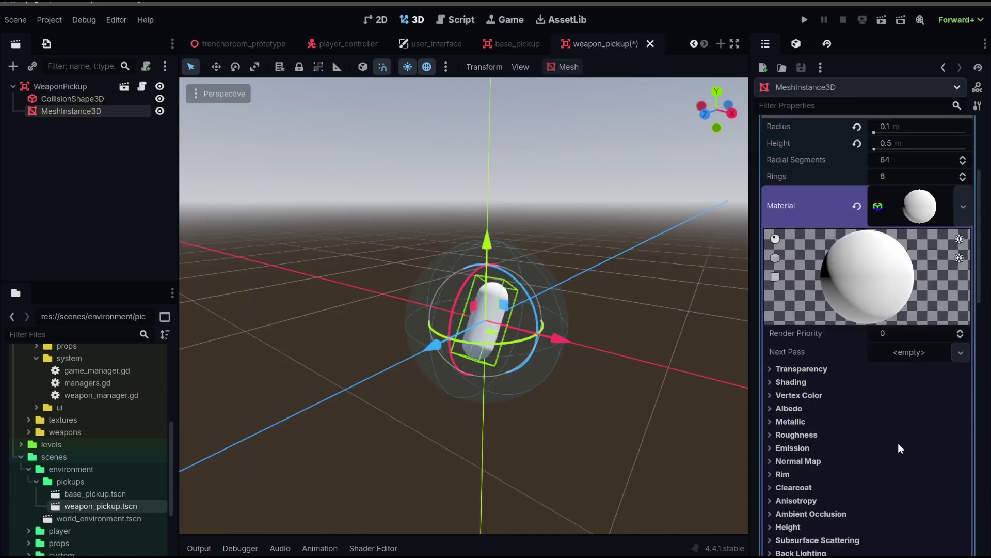
left_click(795, 447)
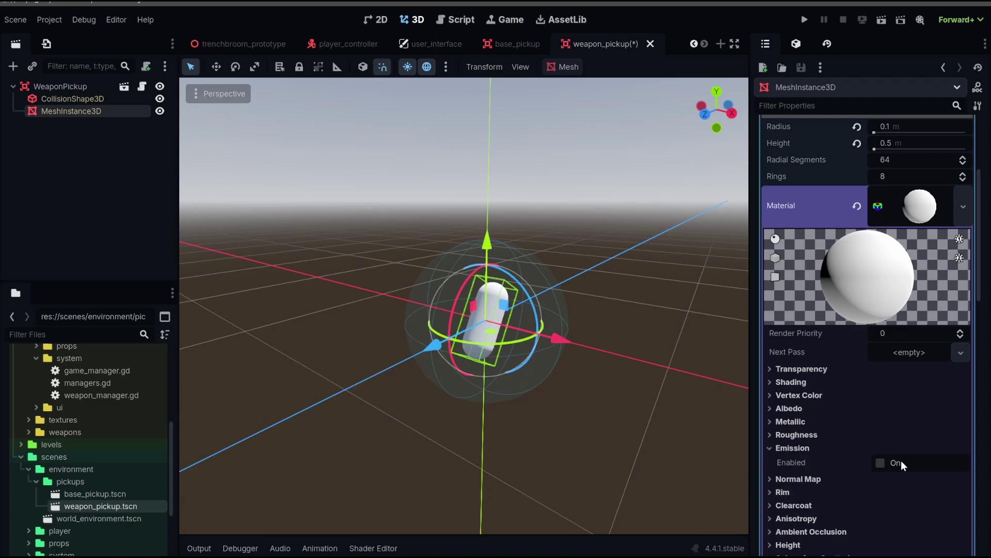
left_click(888, 461)
left_click(805, 407)
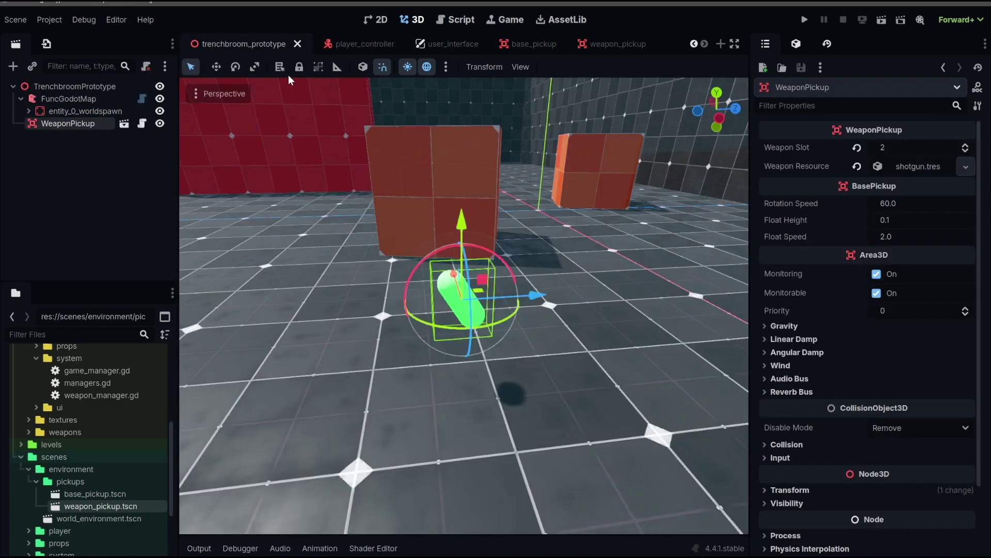
Run the project and fire the pistol several times in the level.
left_click(805, 19)
left_click(464, 242)
left_click(463, 241)
left_click(464, 242)
left_click(464, 242)
left_click(463, 242)
left_click(464, 242)
left_click(464, 242)
left_click(464, 242)
left_click(464, 241)
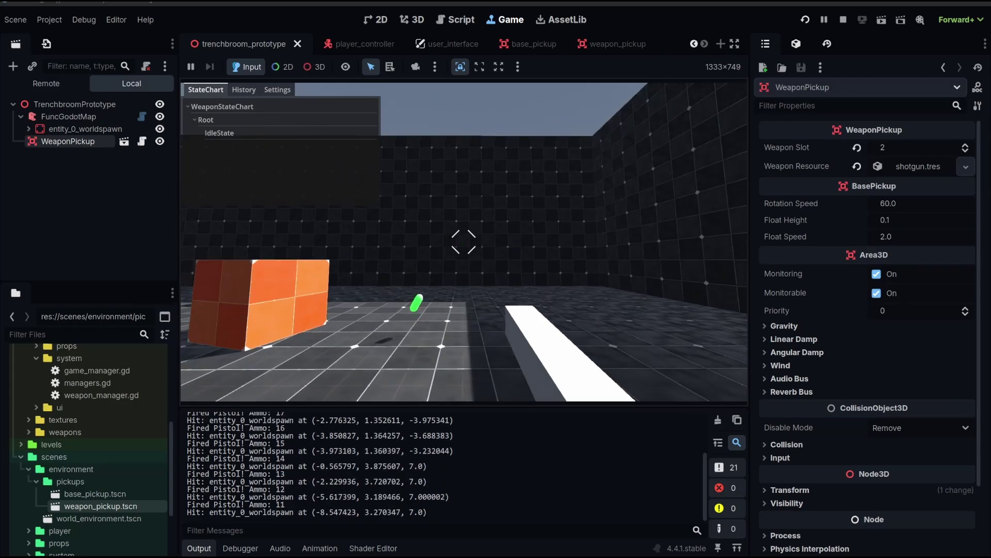
Walk into the green capsule to unlock the shotgun and fire it at the cube and red wall.
key("w")
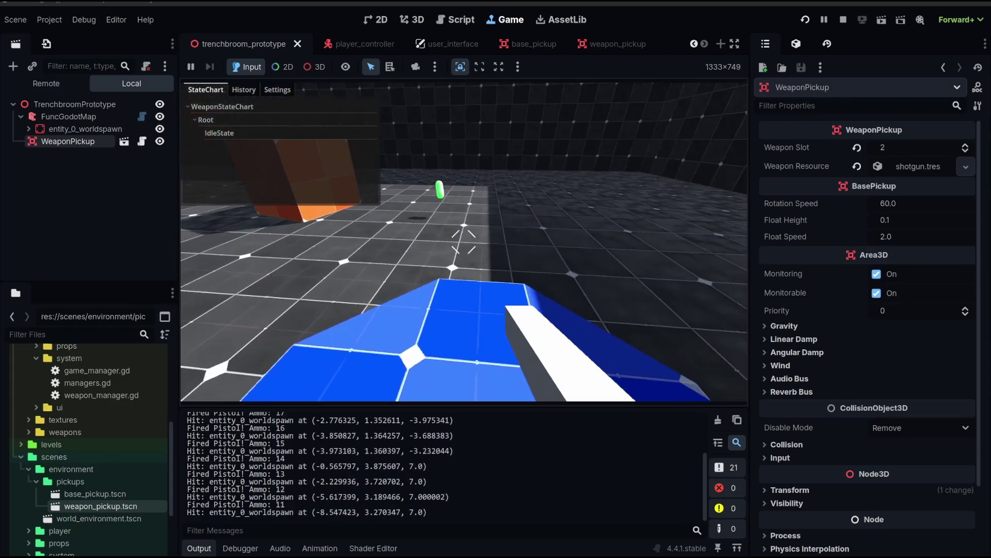
key("w")
key("w")
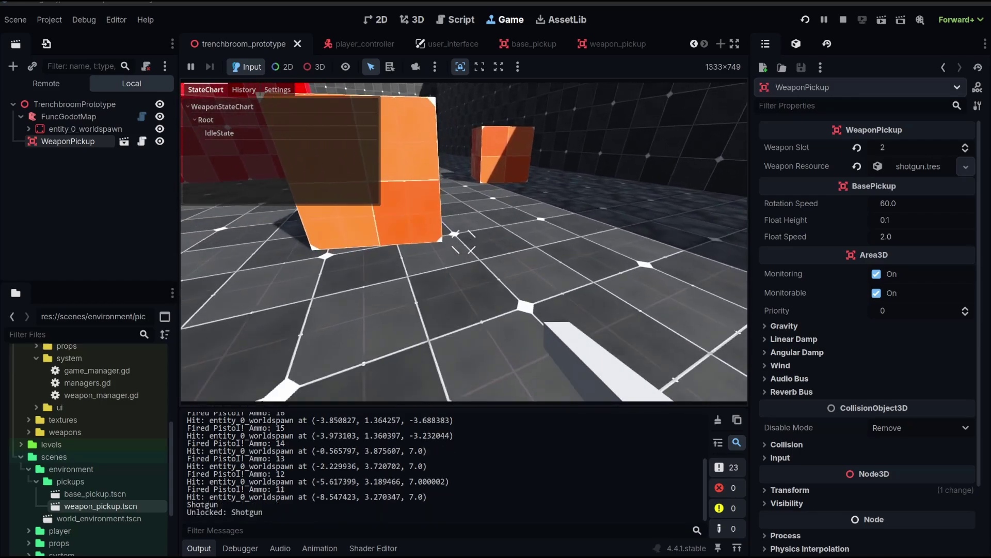
left_click(463, 241)
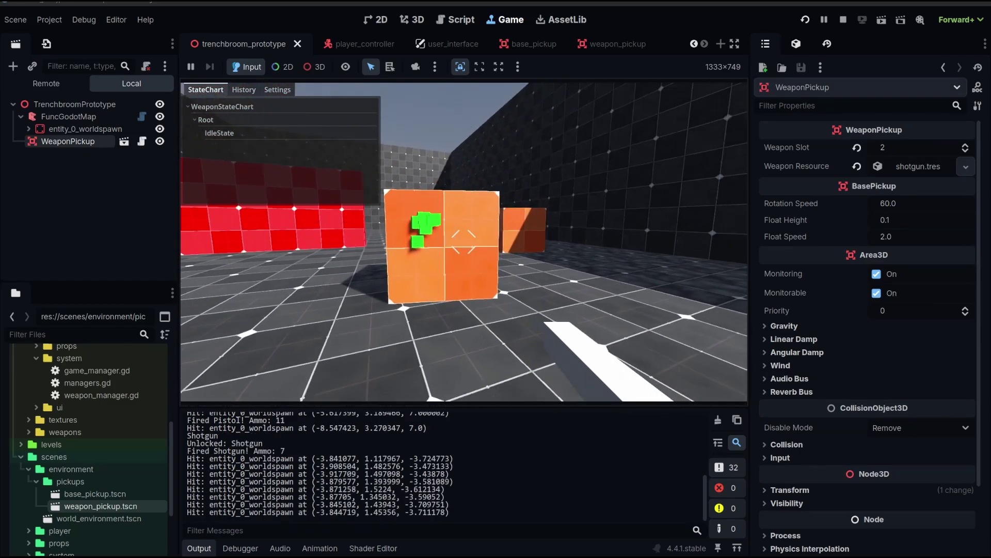
left_click(464, 241)
key("w")
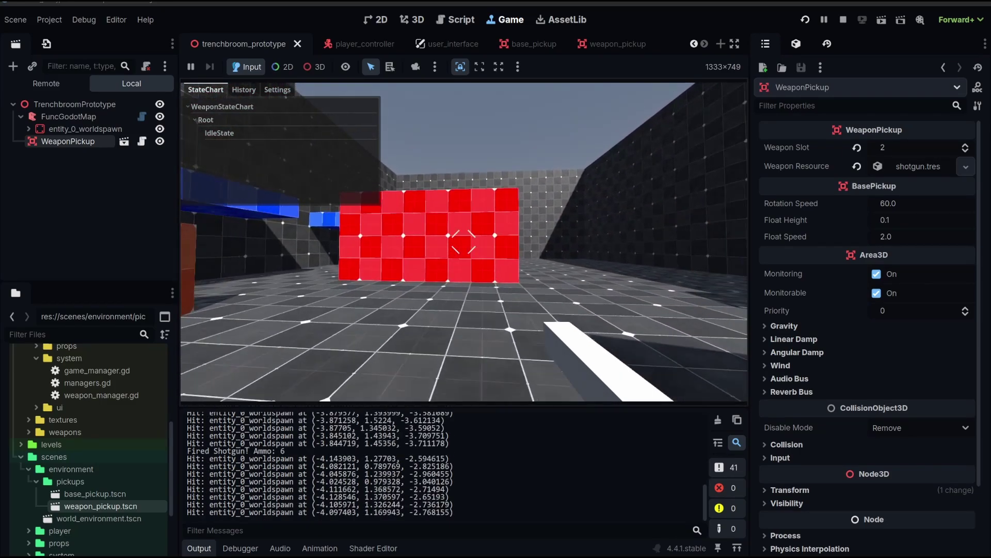
left_click(464, 241)
Swap between pistol and shotgun with keys 1 and 2, back away, and stop the game.
key("1")
key("2")
key("1")
key("2")
key("1")
key("2")
key("1")
key("2")
key("1")
key("2")
key("1")
key("2")
key("1")
key("2")
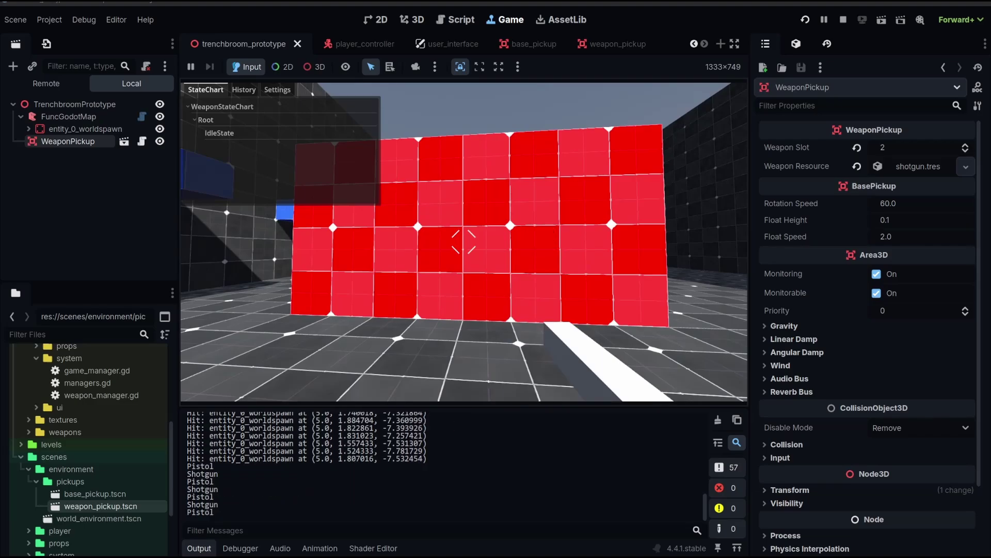
key("s")
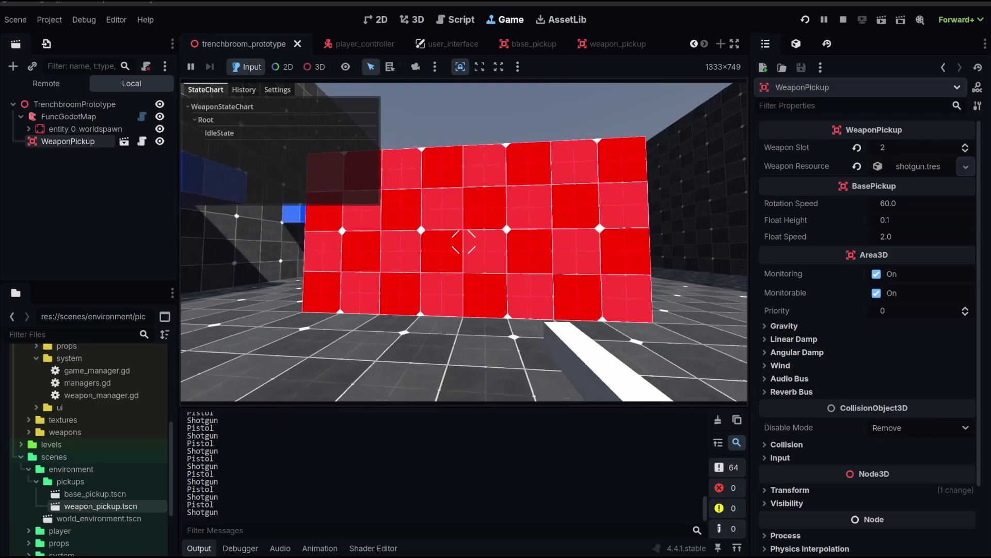
key("F8")
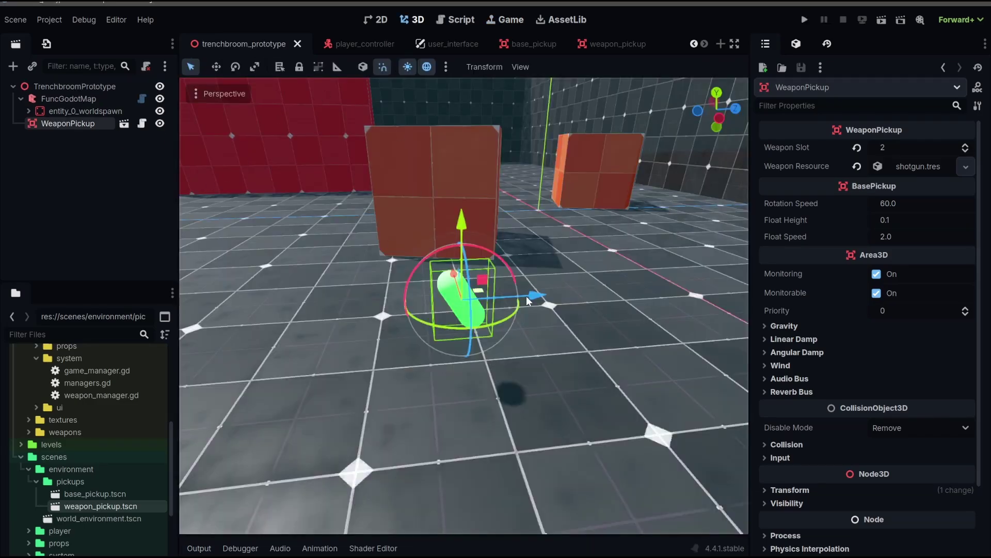
Move WeaponPickup2 2 m along X beside the first pickup and save the level.
right_click_drag(542, 342, 529, 338)
key("s")
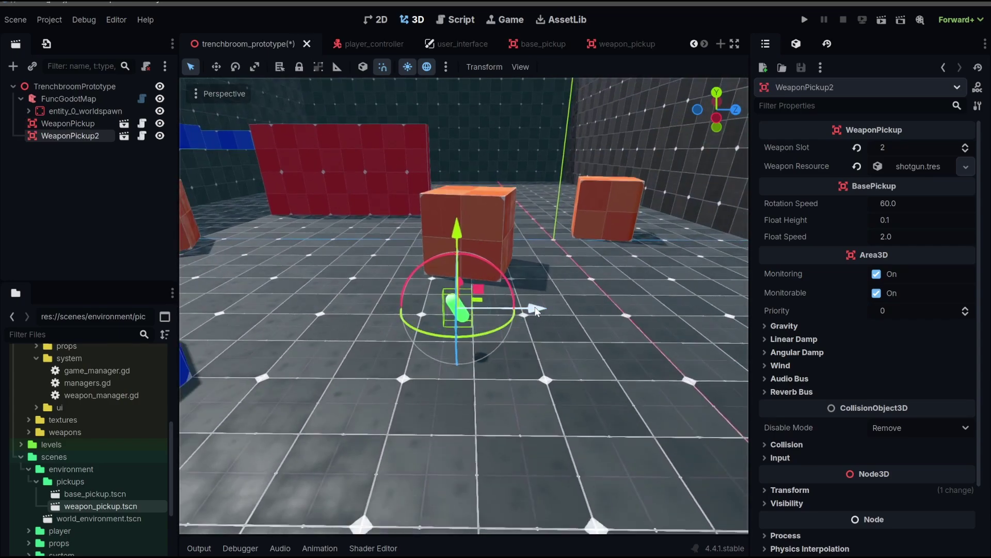
left_click_drag(535, 310, 694, 316)
key("ctrl+s")
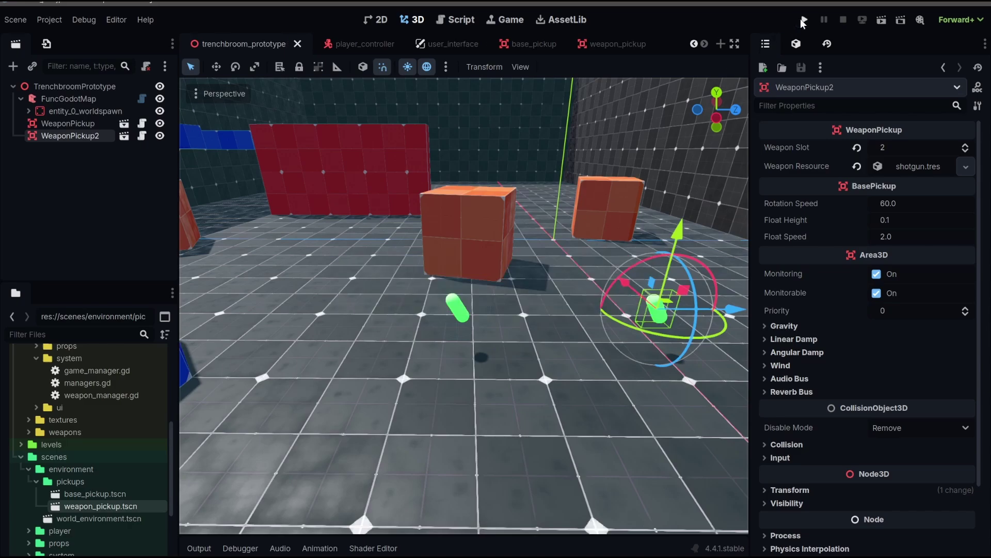
Run the game, collect both pickups and fire the shotgun to confirm the ammo refill.
left_click(803, 20)
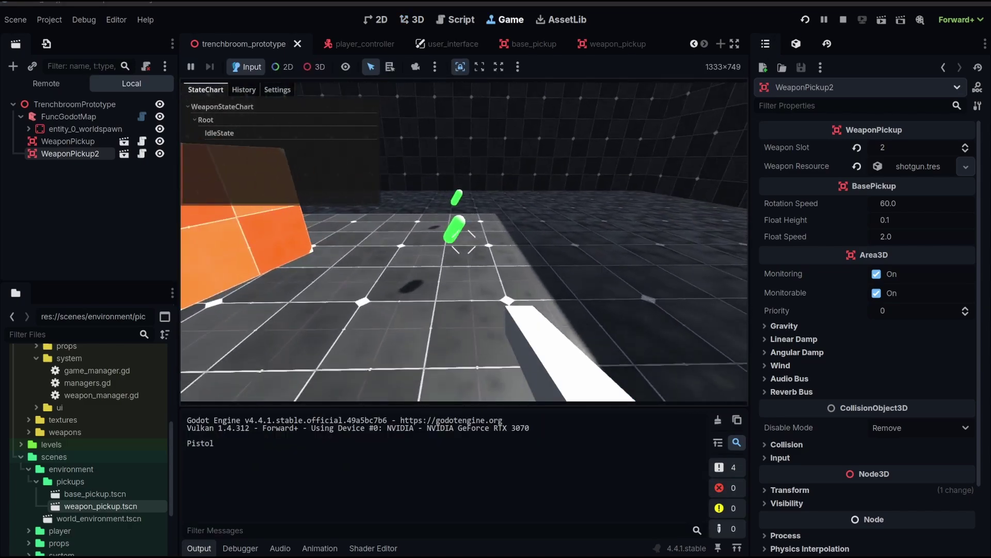
key("w")
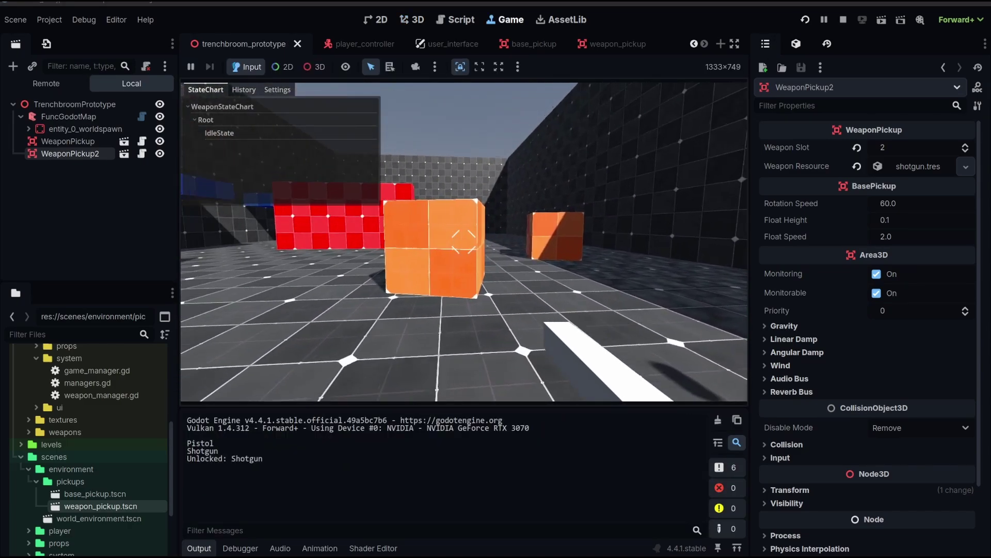
left_click(463, 242)
left_click(464, 242)
left_click(464, 241)
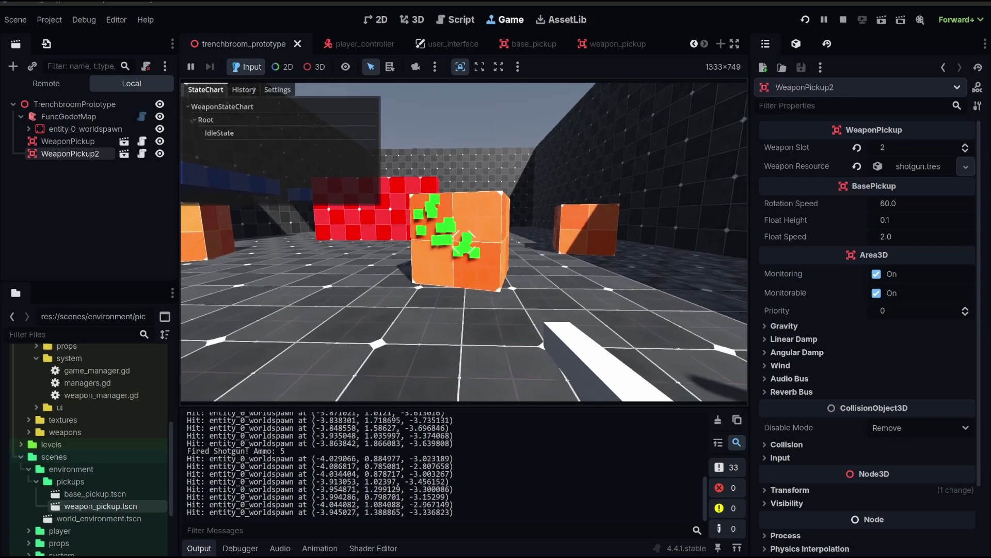
key("w")
key("w")
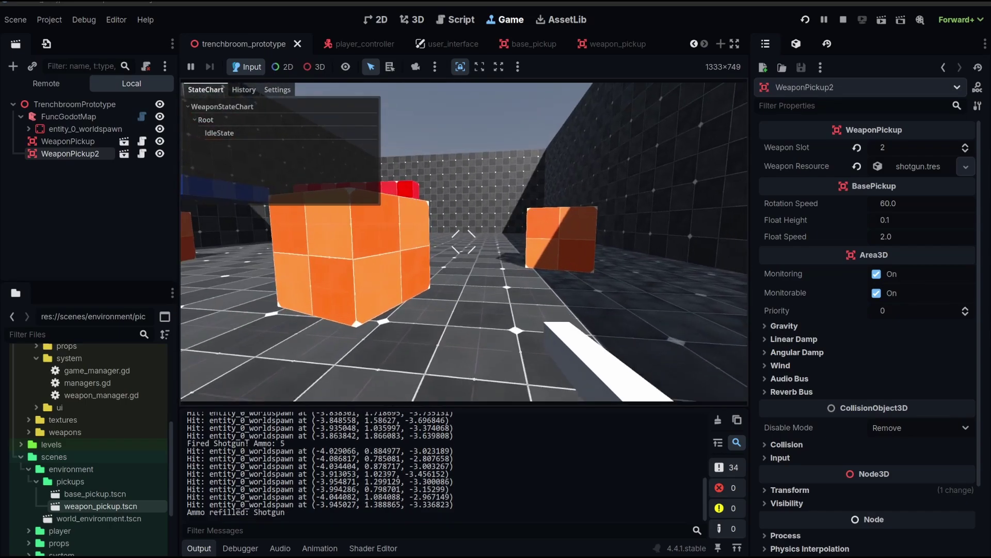
left_click(463, 242)
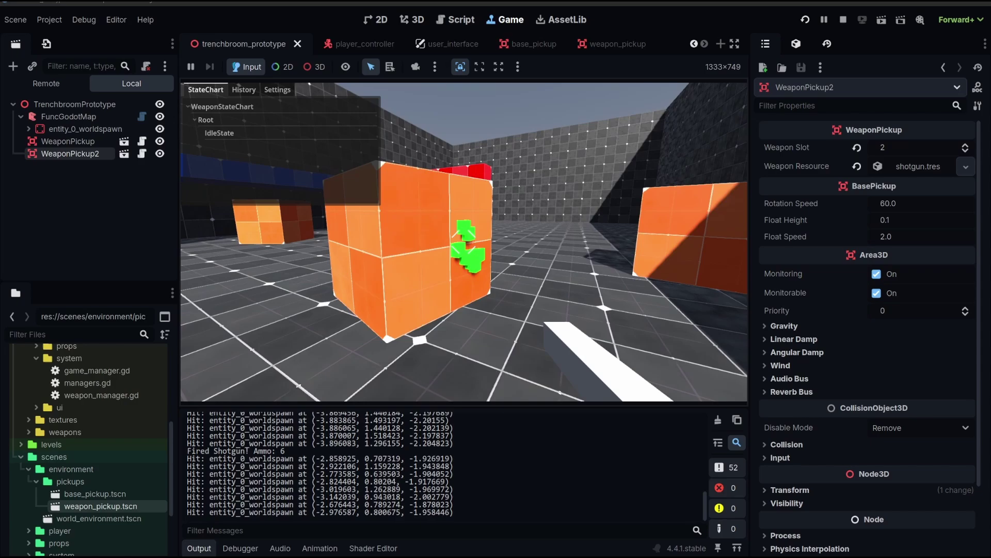